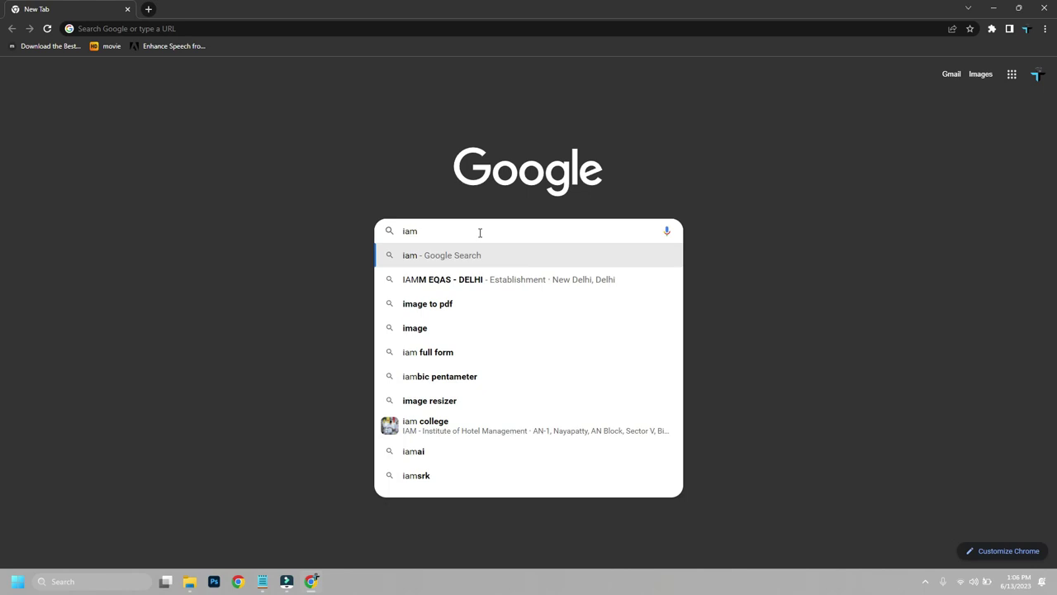
Search Google for the ImDisk toolkit and download ImDisk Toolkit from its SourceForge project page
text(disk toolkit)
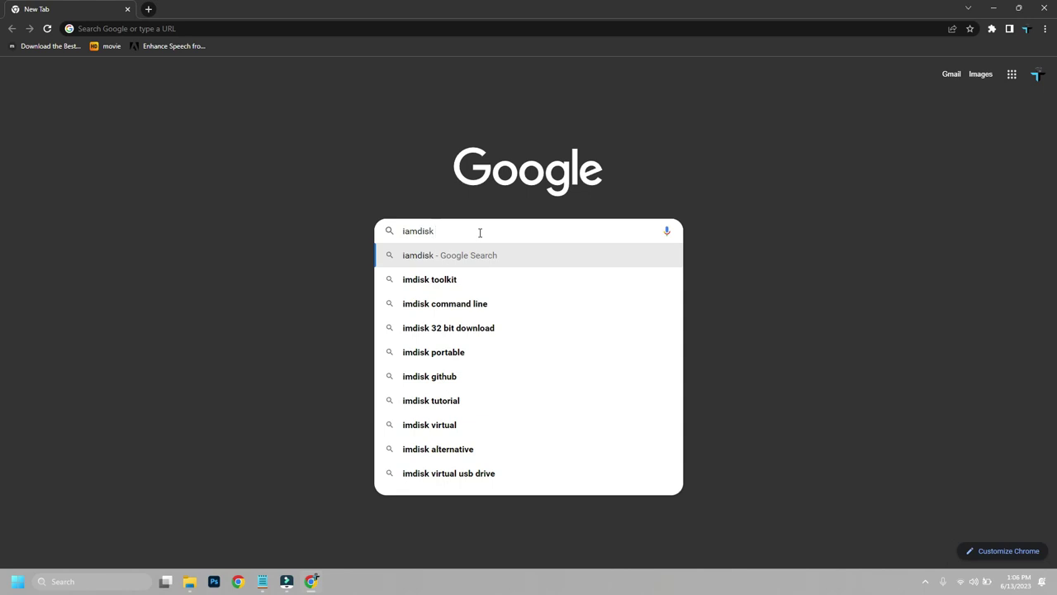
click(459, 281)
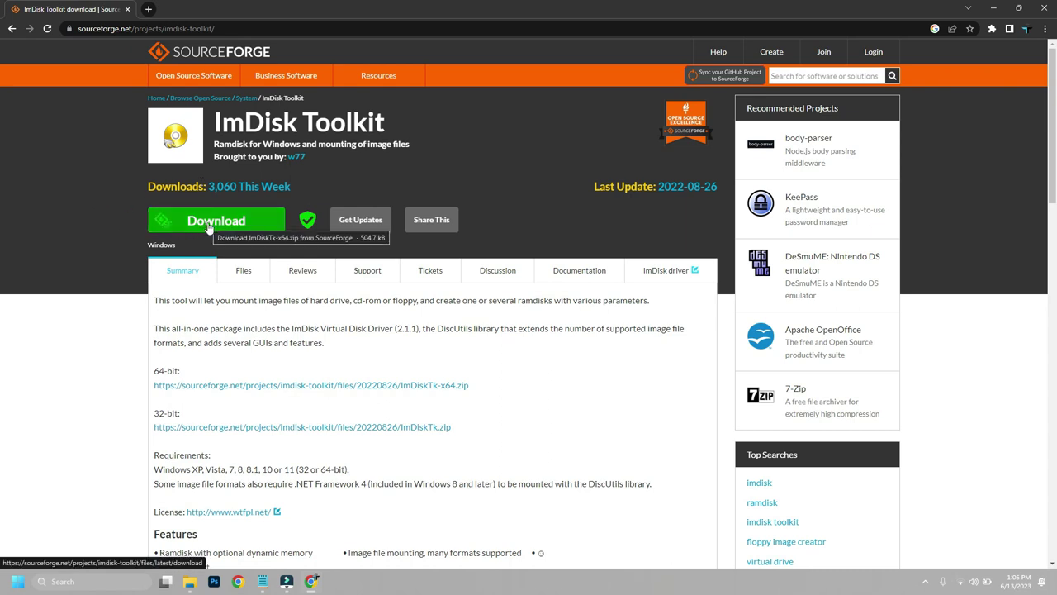
click(209, 221)
Show the downloaded ImDiskTk-x64.zip in its folder and extract it there with WinRAR
click(116, 552)
click(150, 517)
right_click(245, 261)
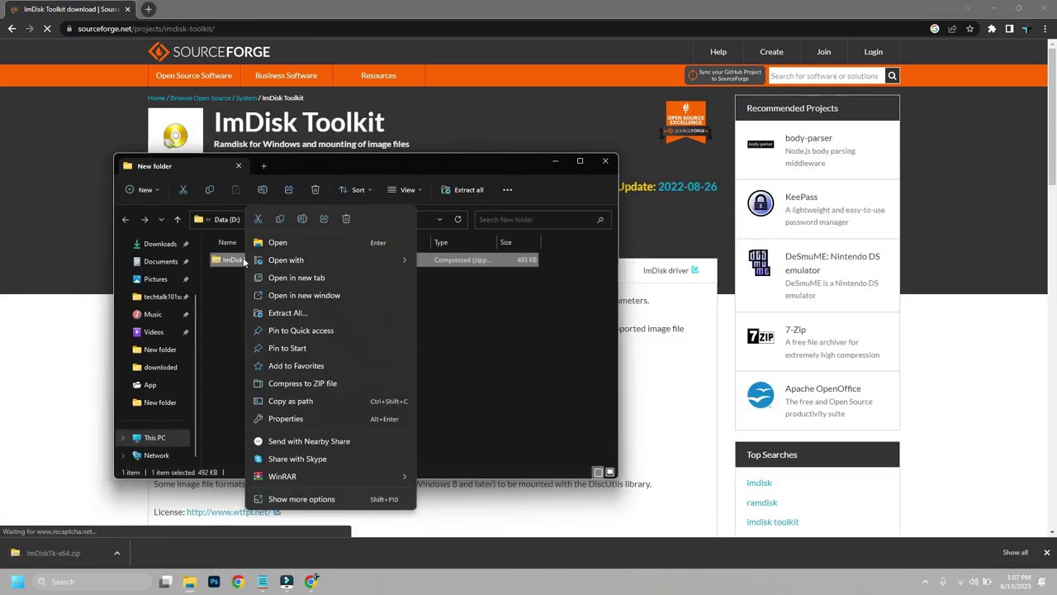
mouse_move(378, 481)
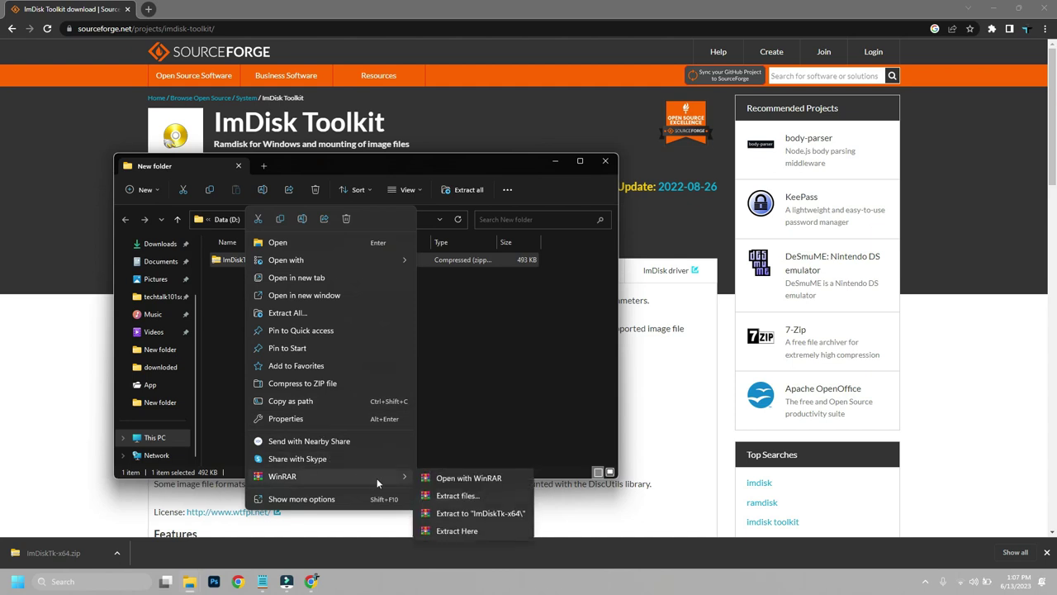
click(472, 533)
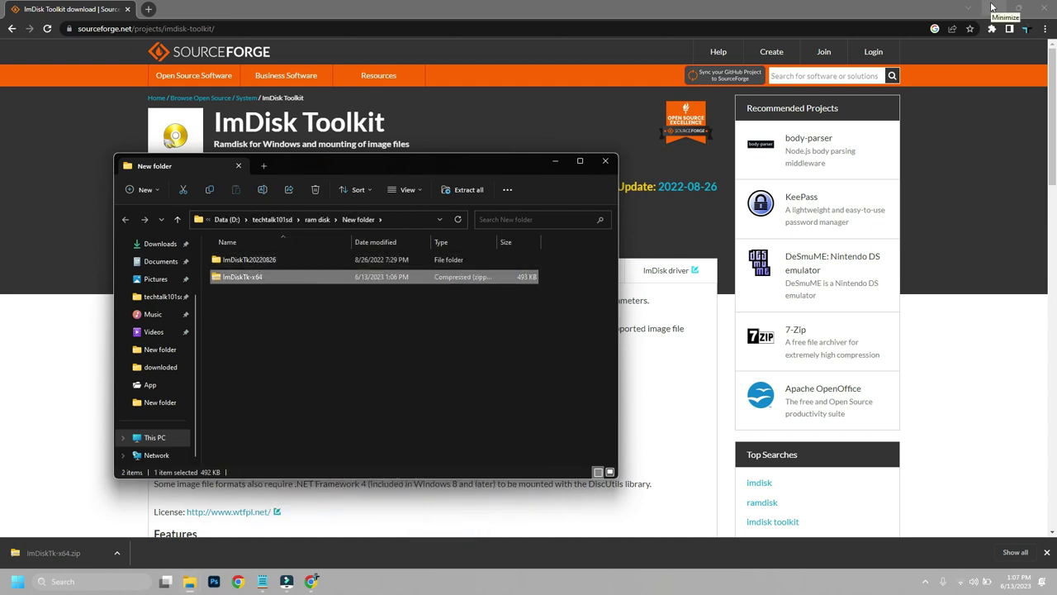
Run the install batch file in the extracted ImDiskTk20220826 folder and install ImDisk Toolkit into D:\techtalk101sd\ram disk\New folder
double_click(283, 262)
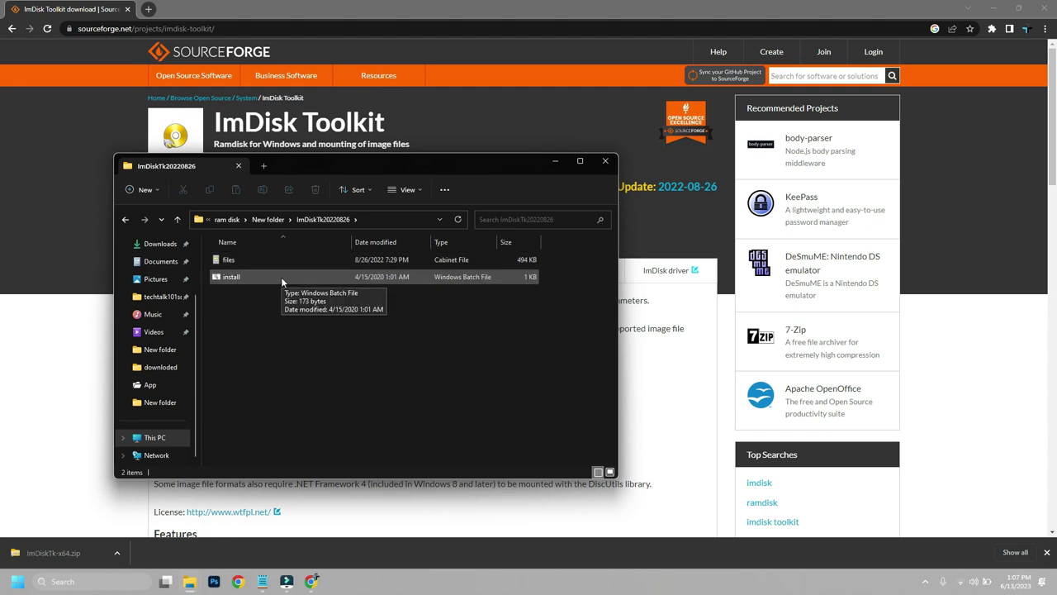
double_click(282, 279)
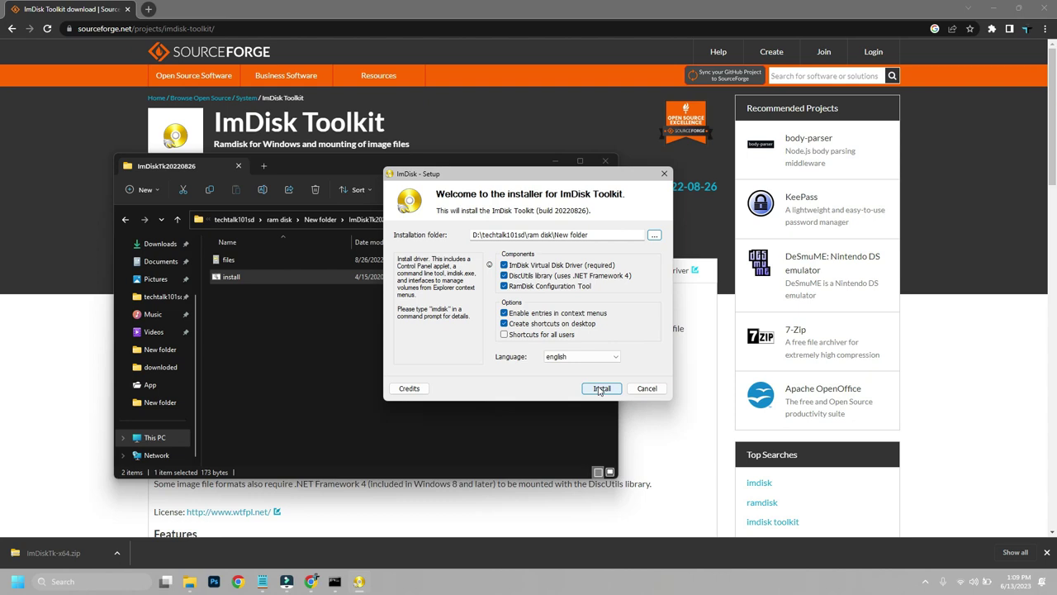
click(601, 388)
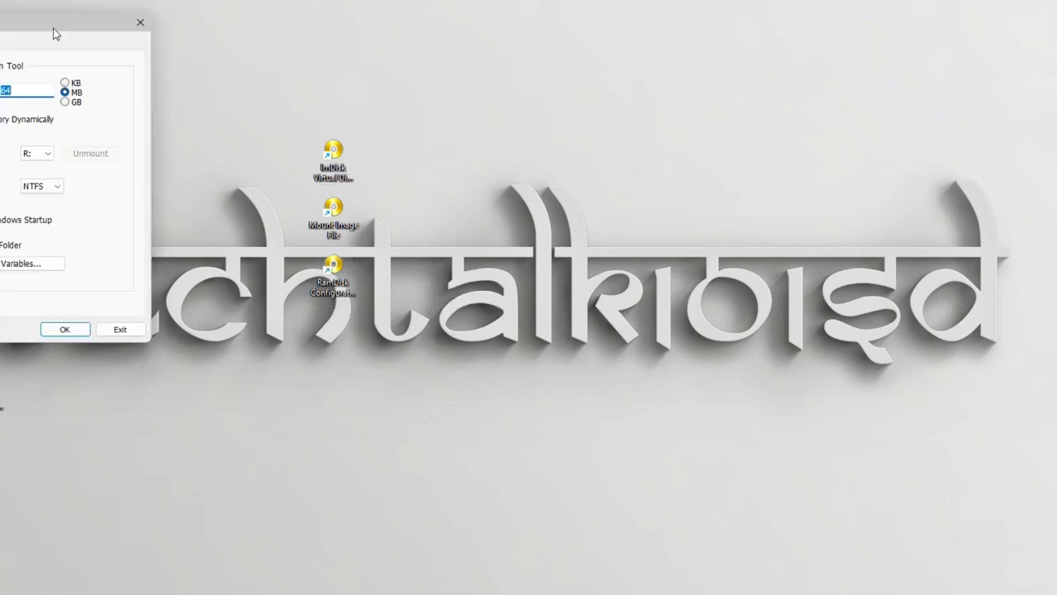
Configure the RAM disk with a size of 2 GB and drive letter Z:
drag(50, 31, 590, 49)
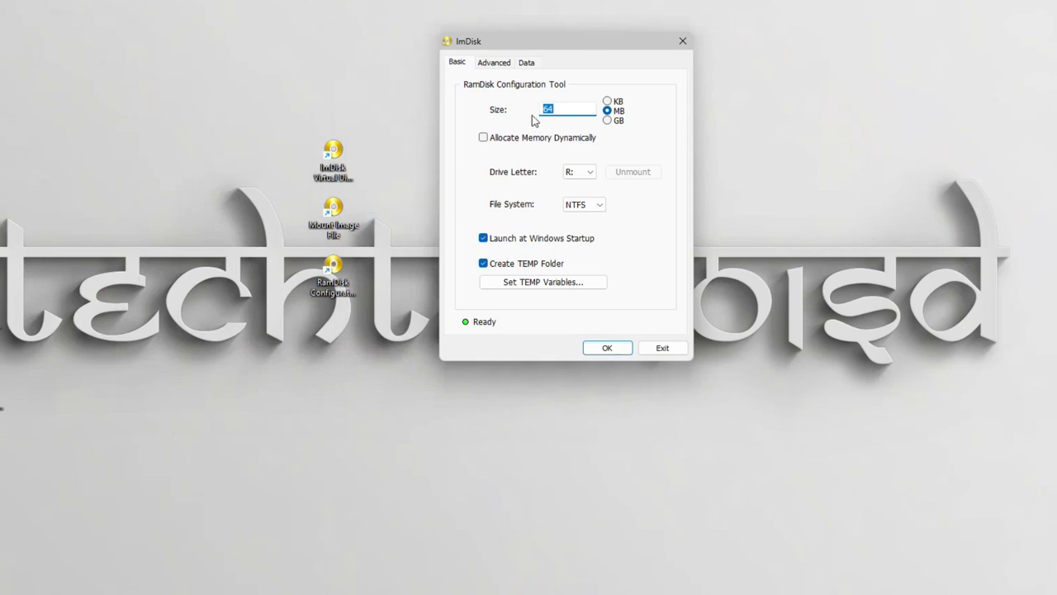
click(608, 120)
click(571, 108)
drag(571, 108, 537, 110)
text(2)
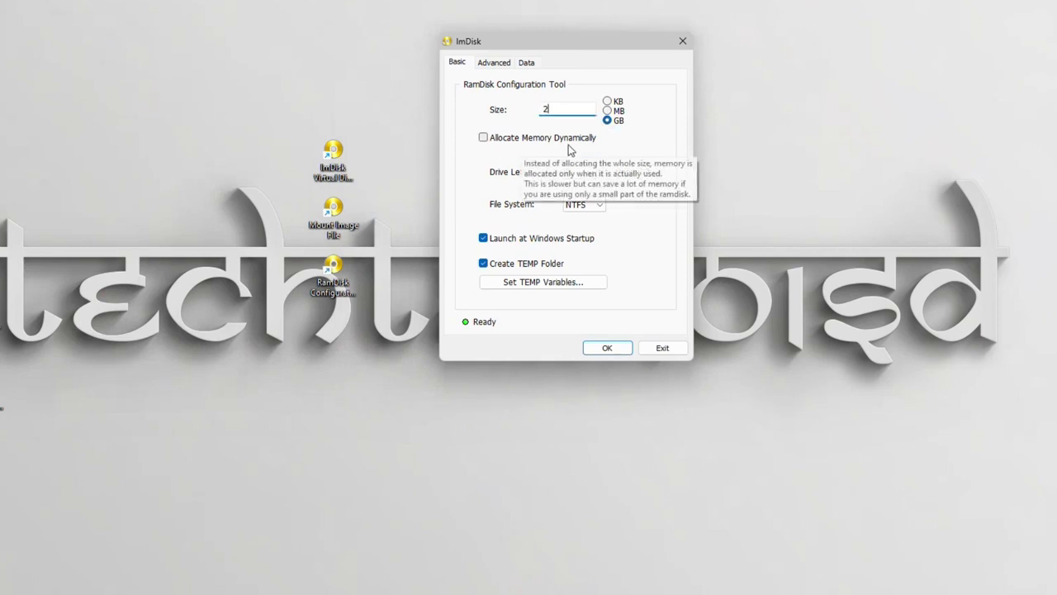
click(593, 180)
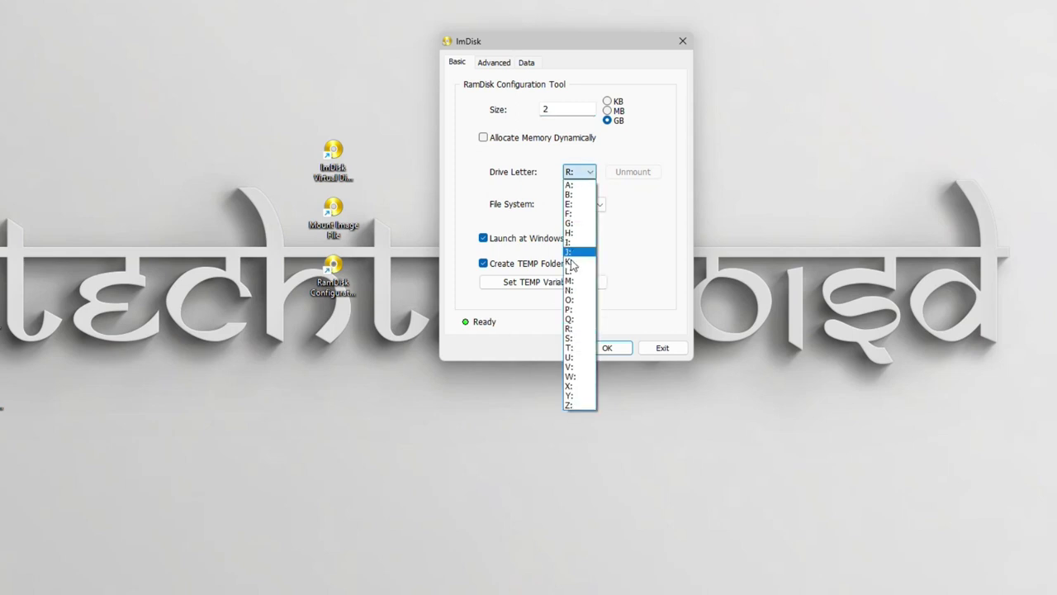
click(583, 406)
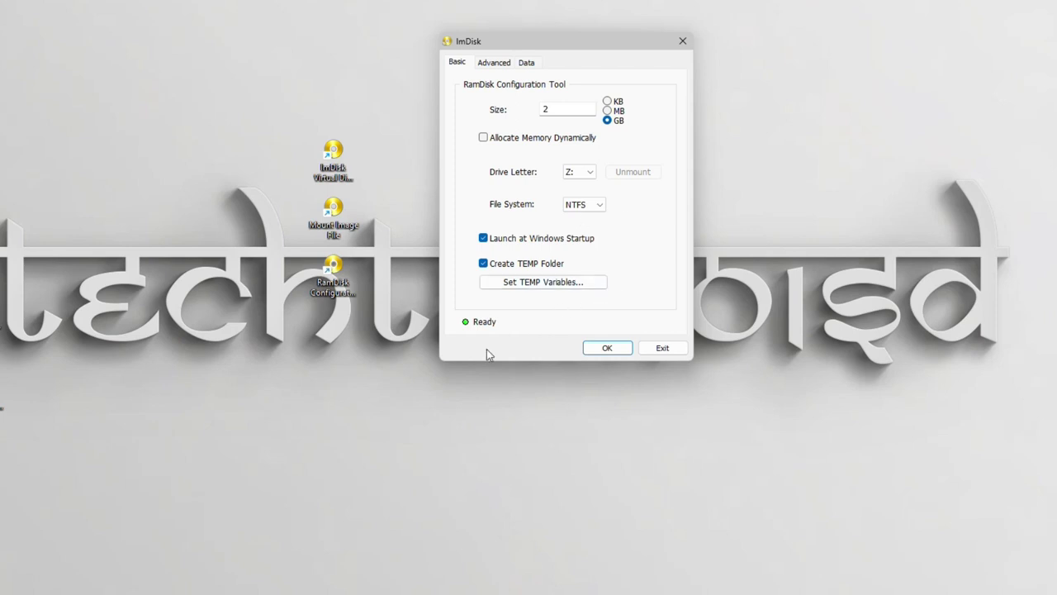
Show This PC in File Explorer and arrange its window beside the RamDisk Configuration Tool so both are unobstructed
click(106, 578)
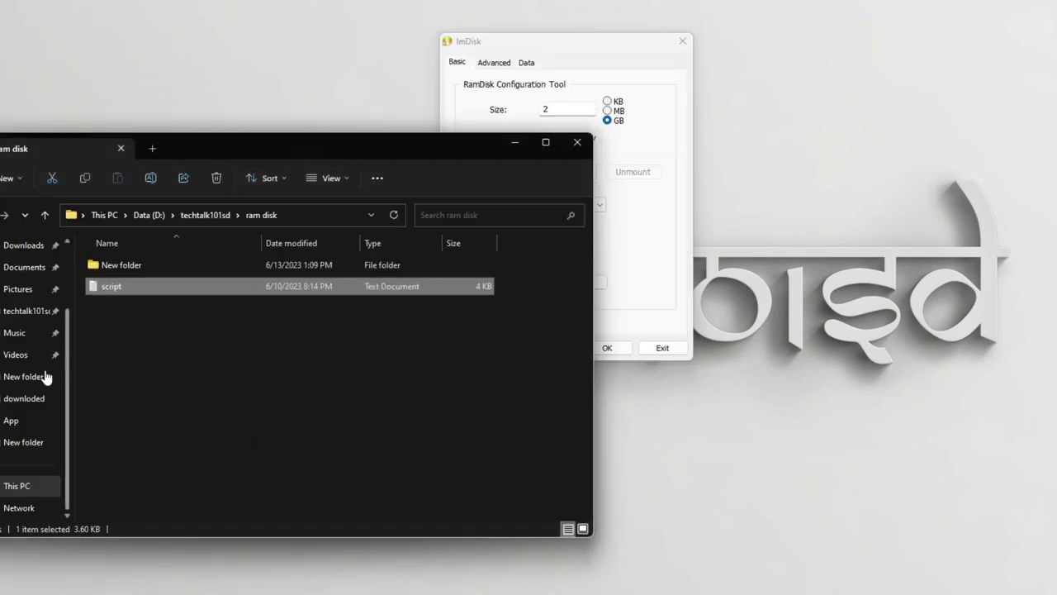
click(28, 485)
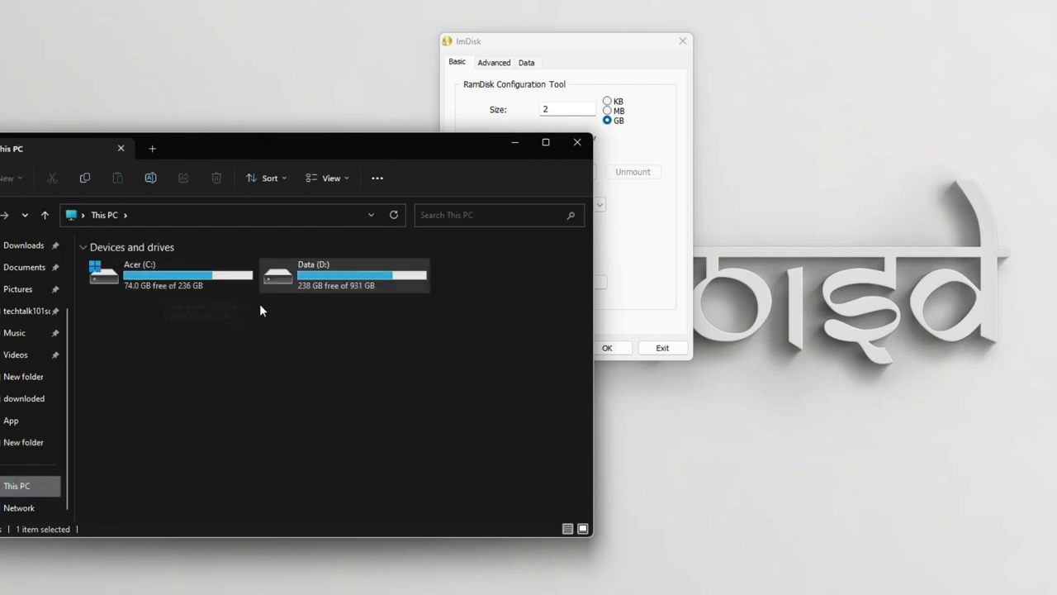
click(631, 279)
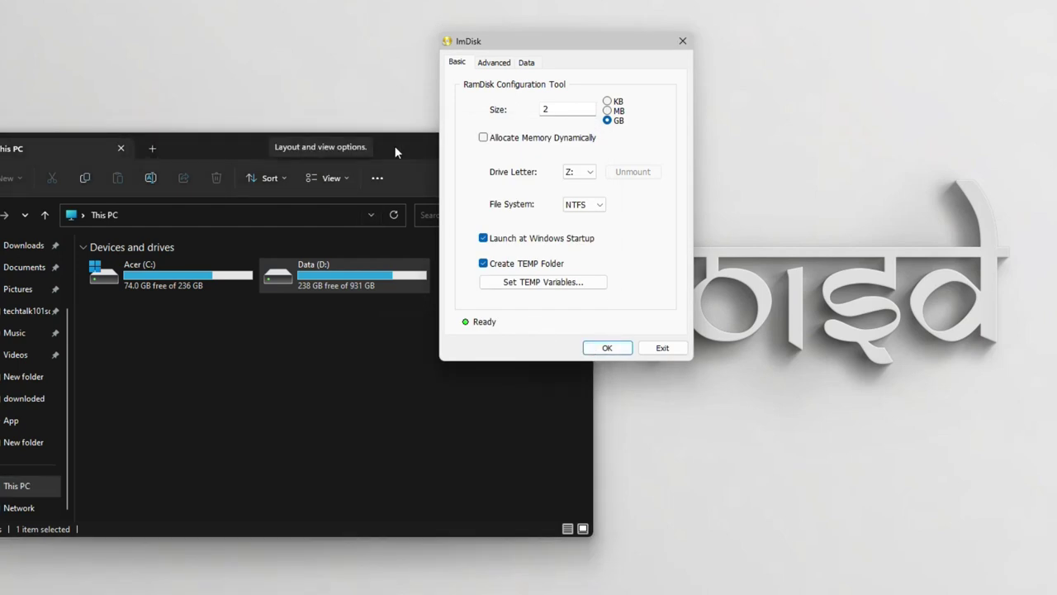
drag(394, 145, 592, 168)
click(599, 50)
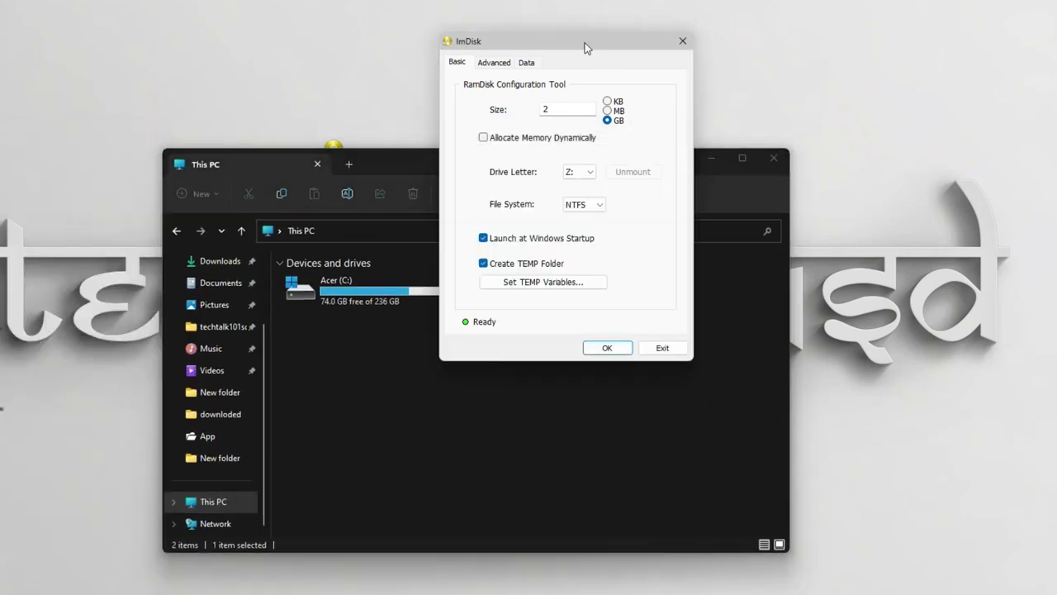
drag(587, 47, 954, 58)
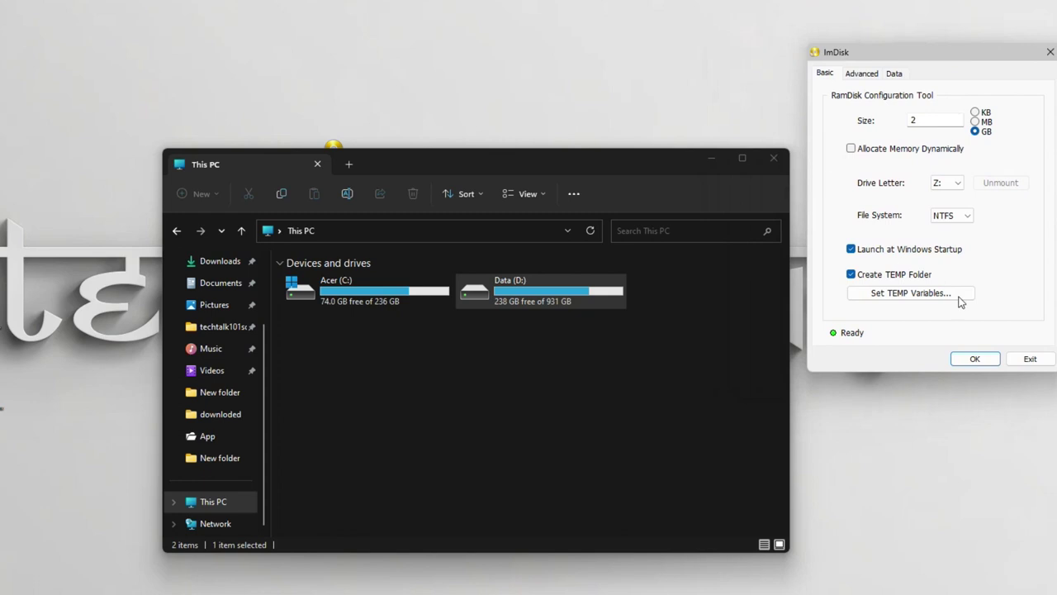
Create the configured RAM disk, dismissing the fast startup warning and the drive properties, and exit the configuration tool
click(972, 360)
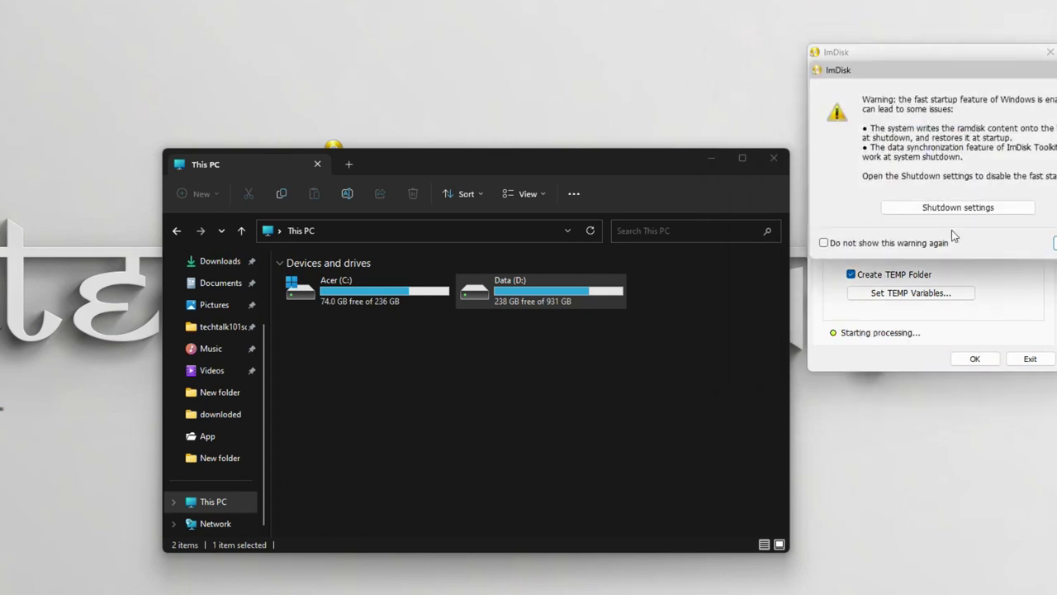
click(1055, 243)
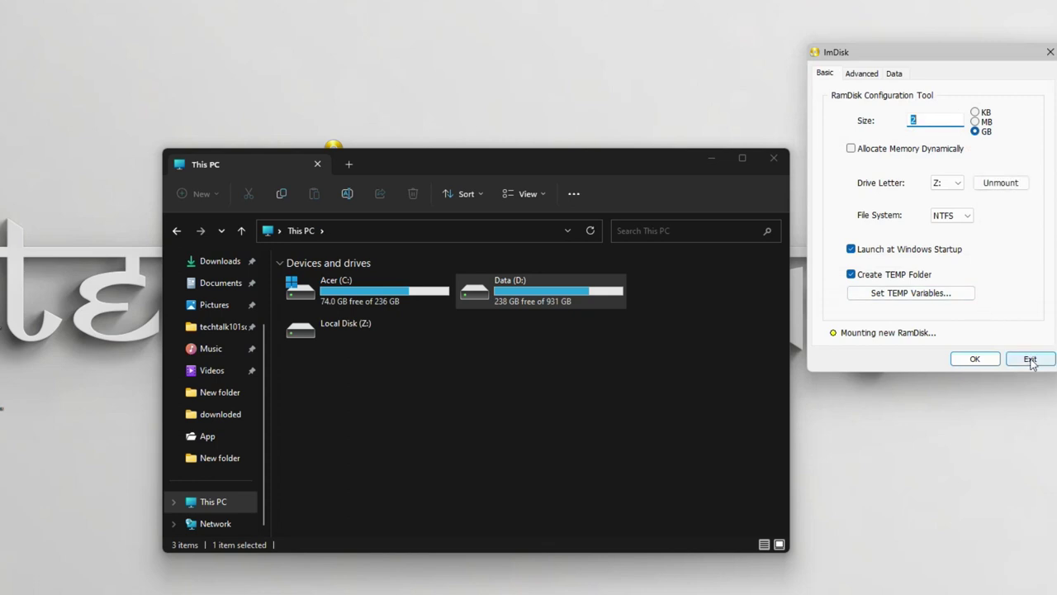
drag(1050, 337, 878, 184)
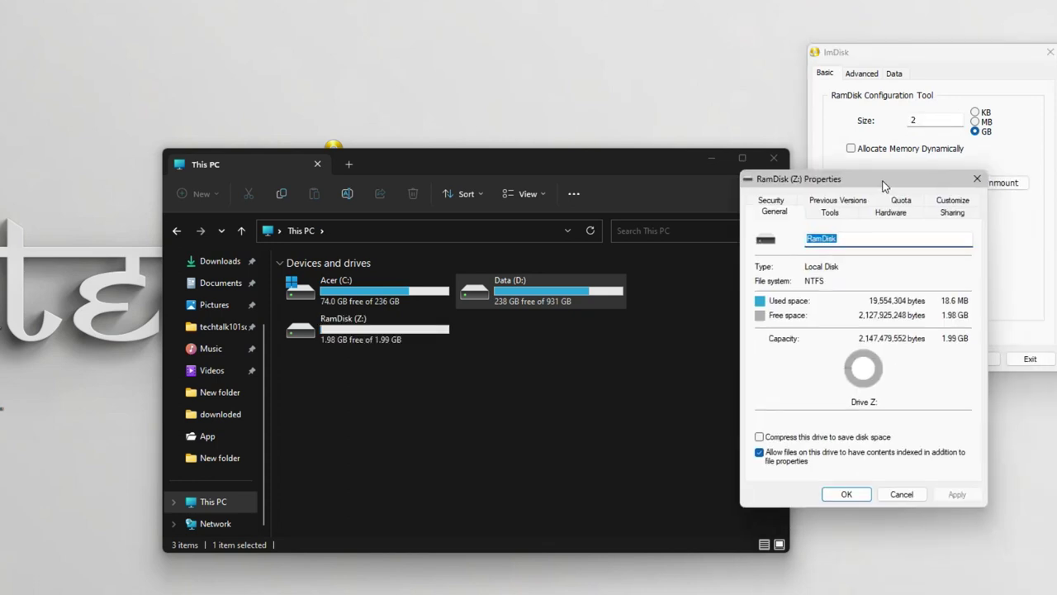
click(839, 496)
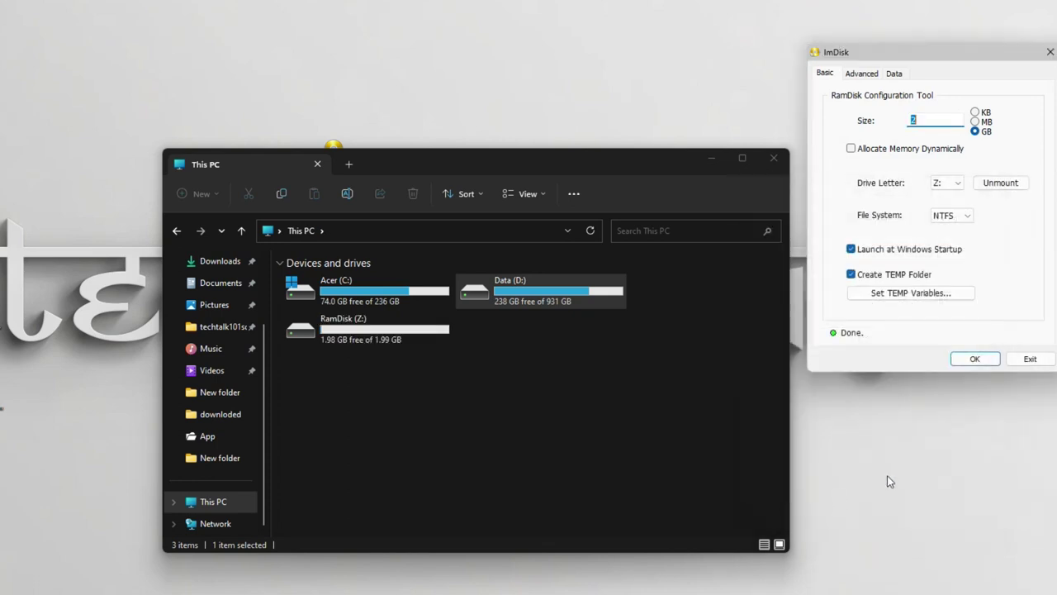
click(1034, 360)
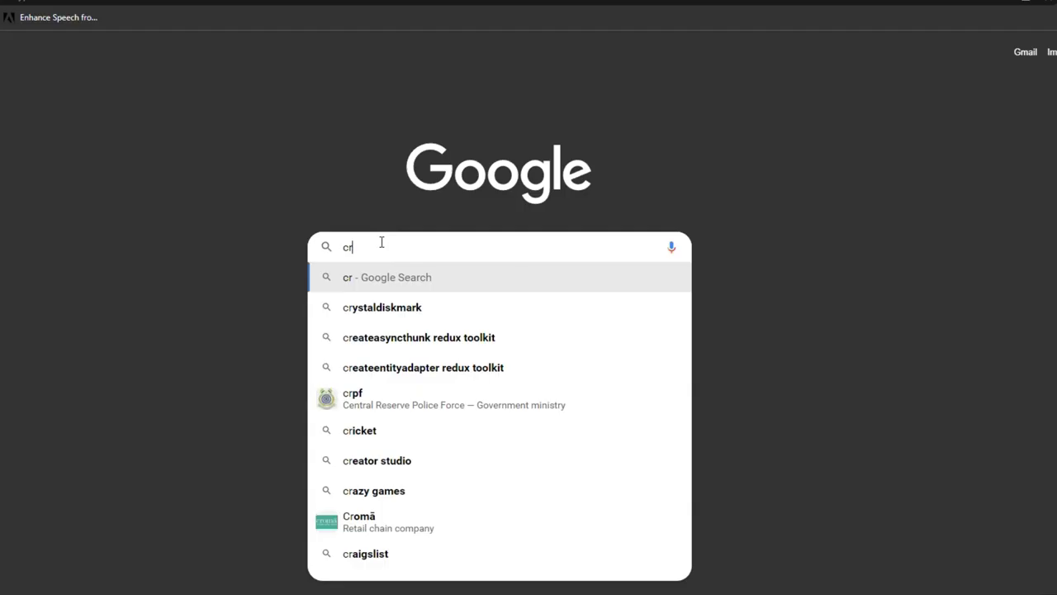
Search Google for the CrystalDiskMark benchmark tool
text(y)
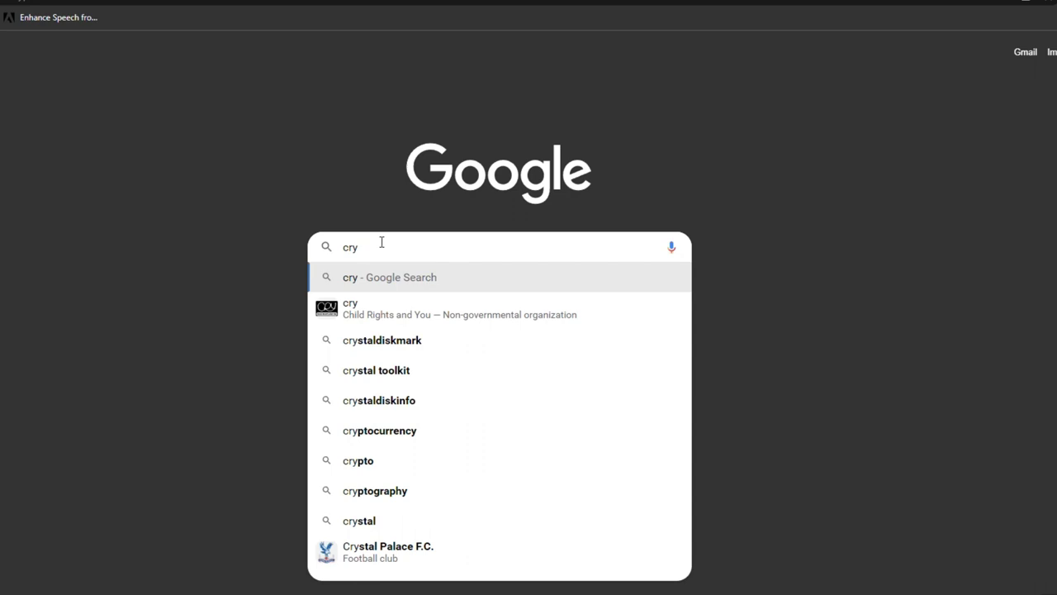
text(stal)
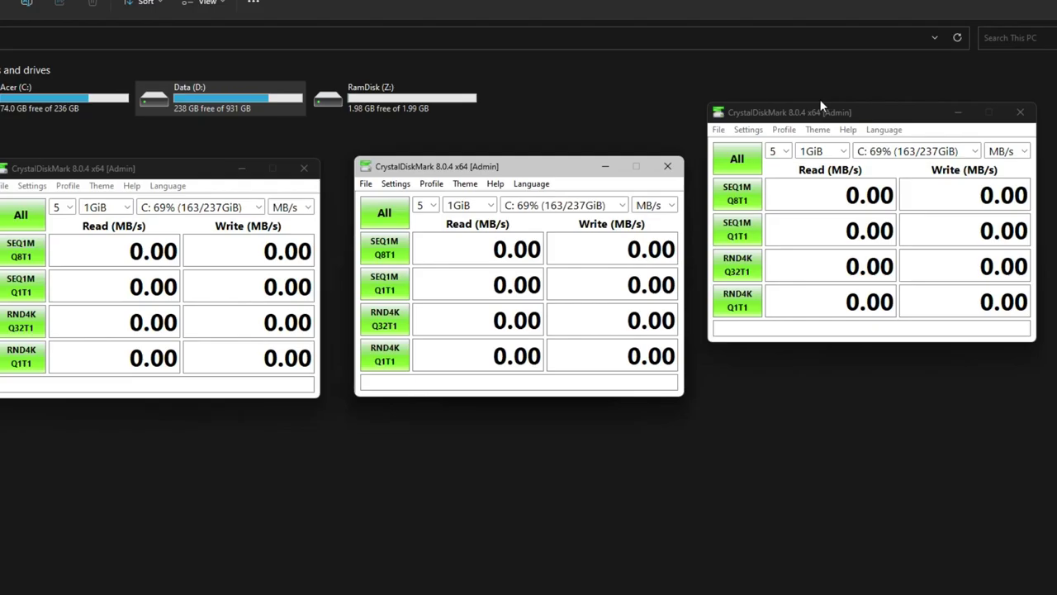
Line up the three CrystalDiskMark windows and set their test drives to C:, D: and Z: respectively
drag(885, 120, 894, 174)
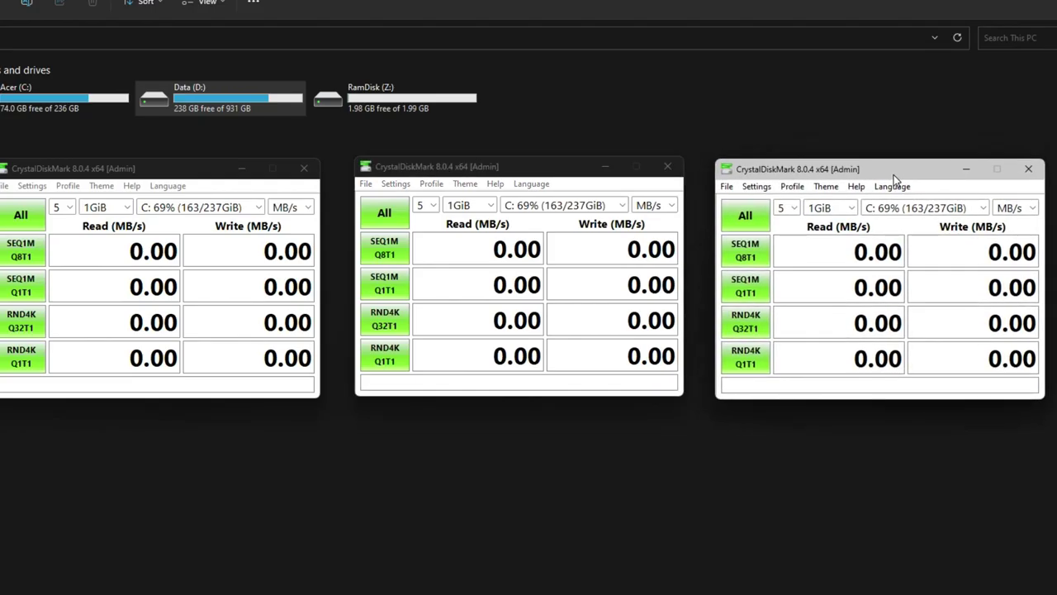
click(258, 209)
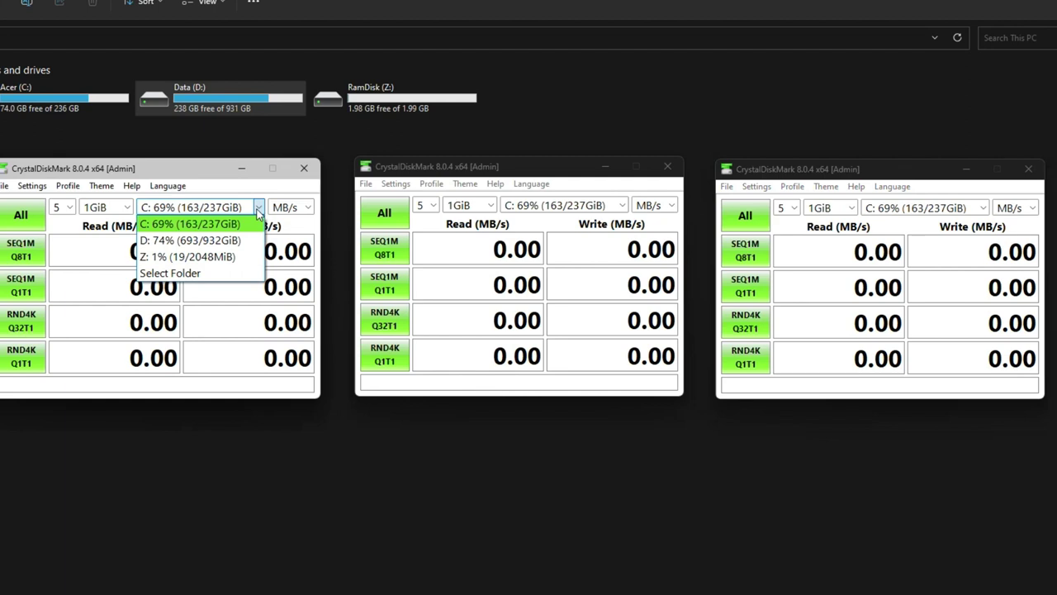
click(212, 228)
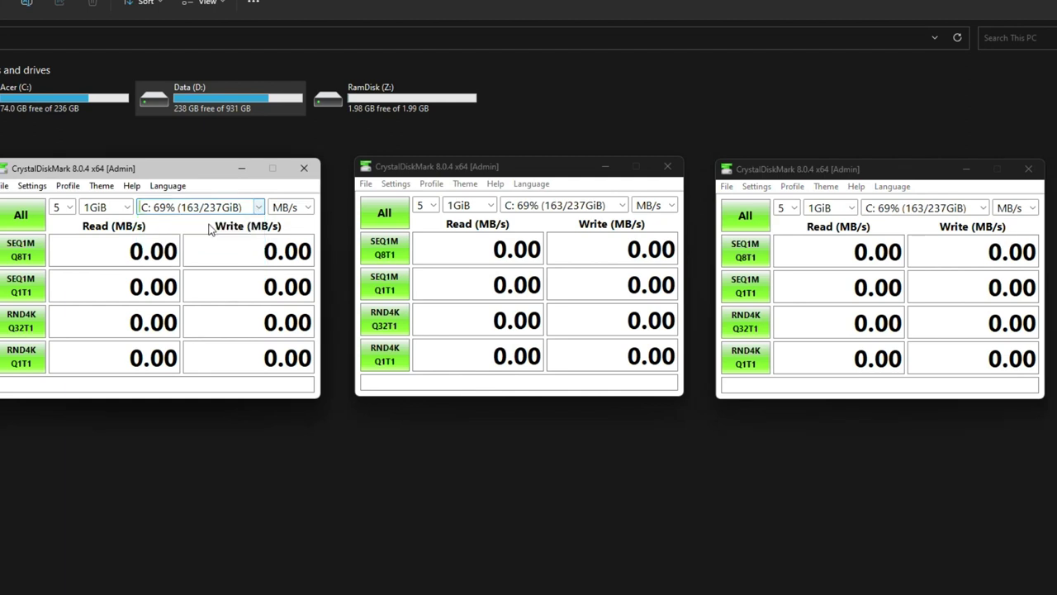
click(622, 206)
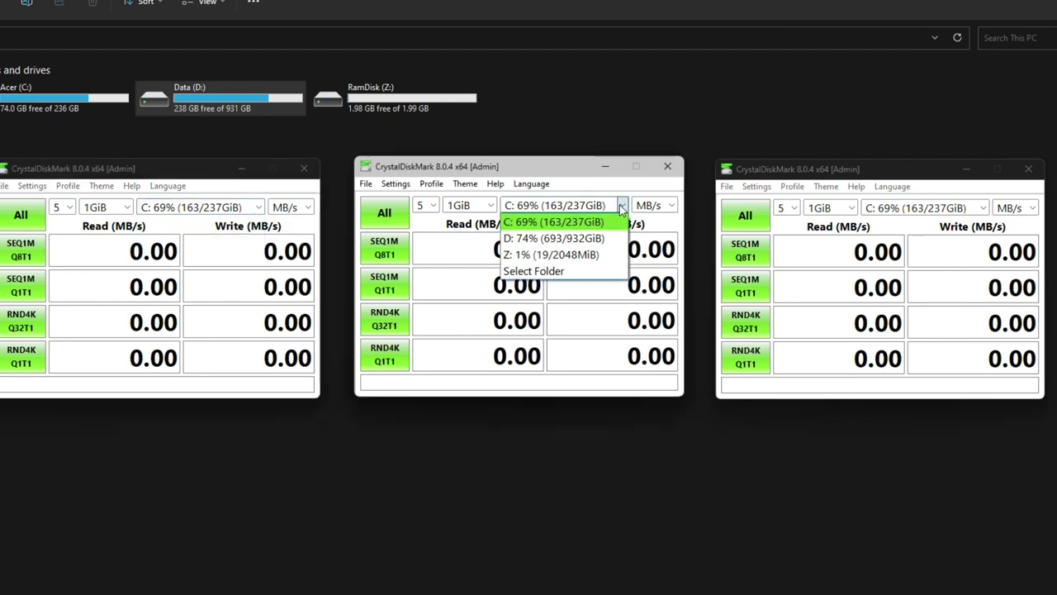
click(558, 239)
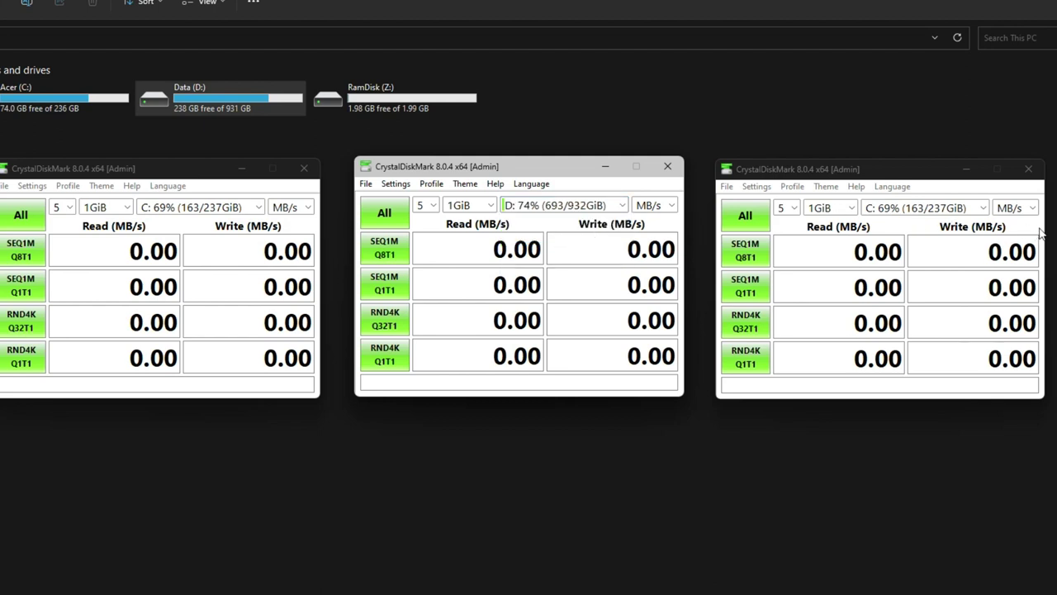
click(984, 207)
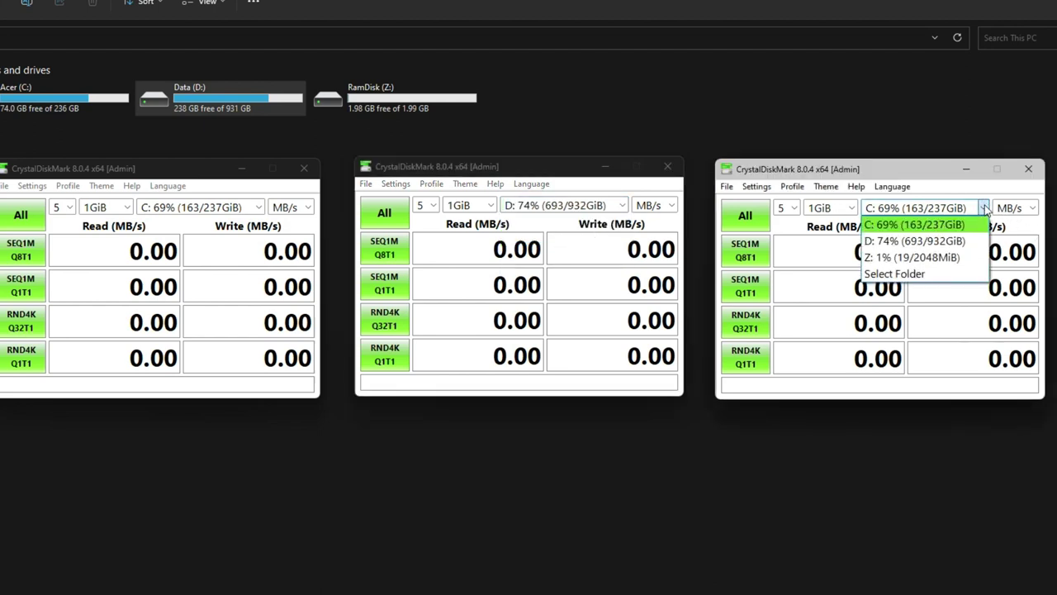
click(927, 258)
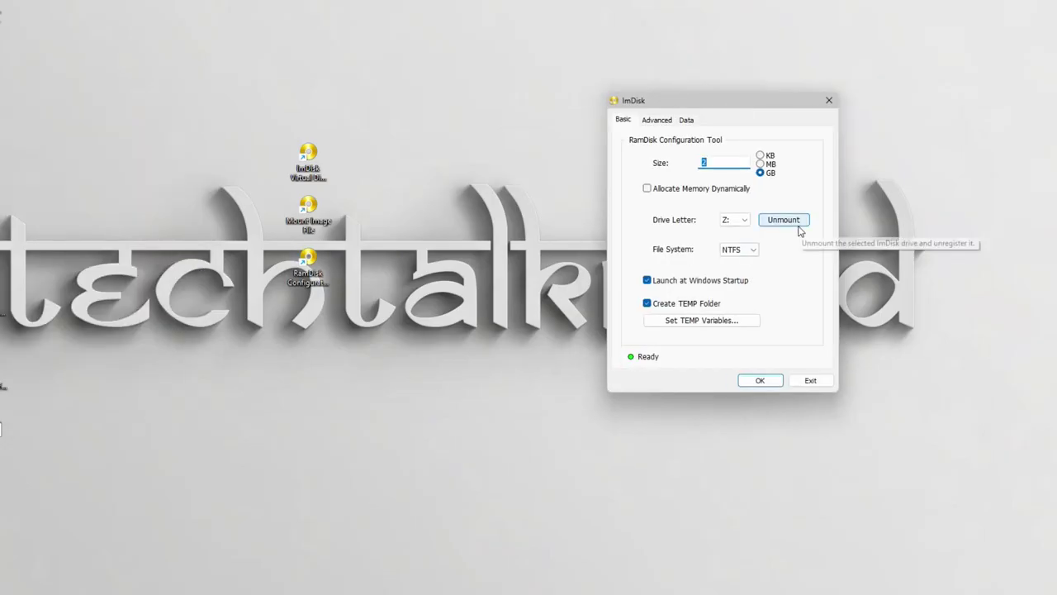
Unmount the Z: RAM disk in the RamDisk Configuration Tool without saving it as an image file
click(780, 222)
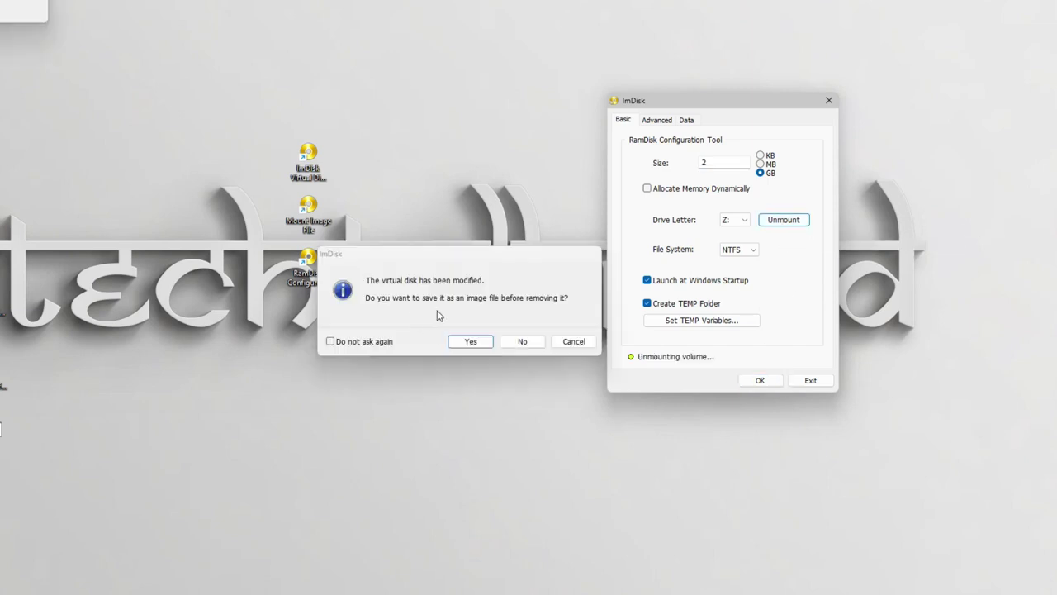
click(522, 341)
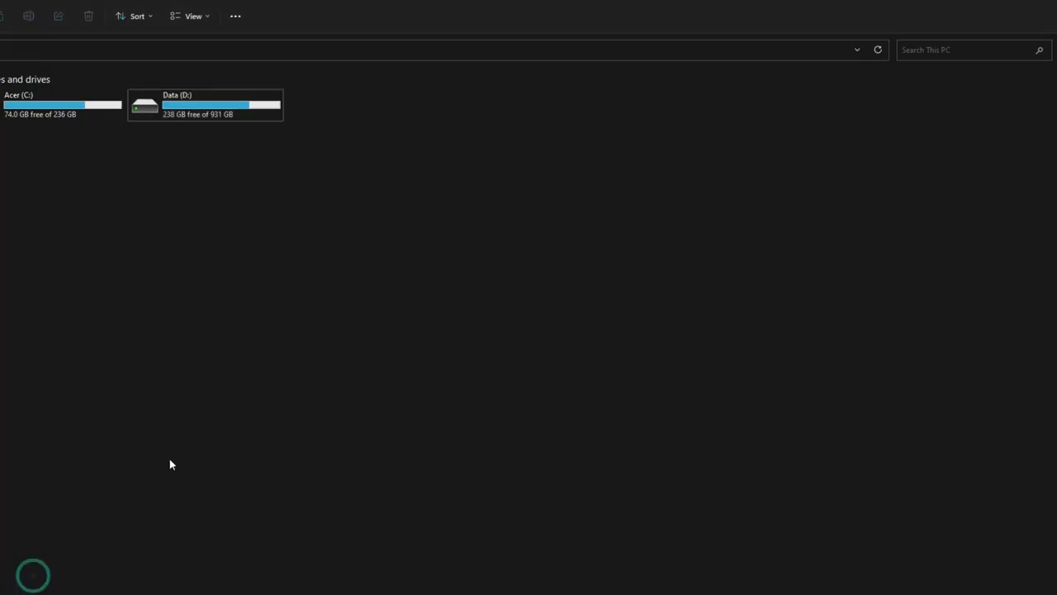